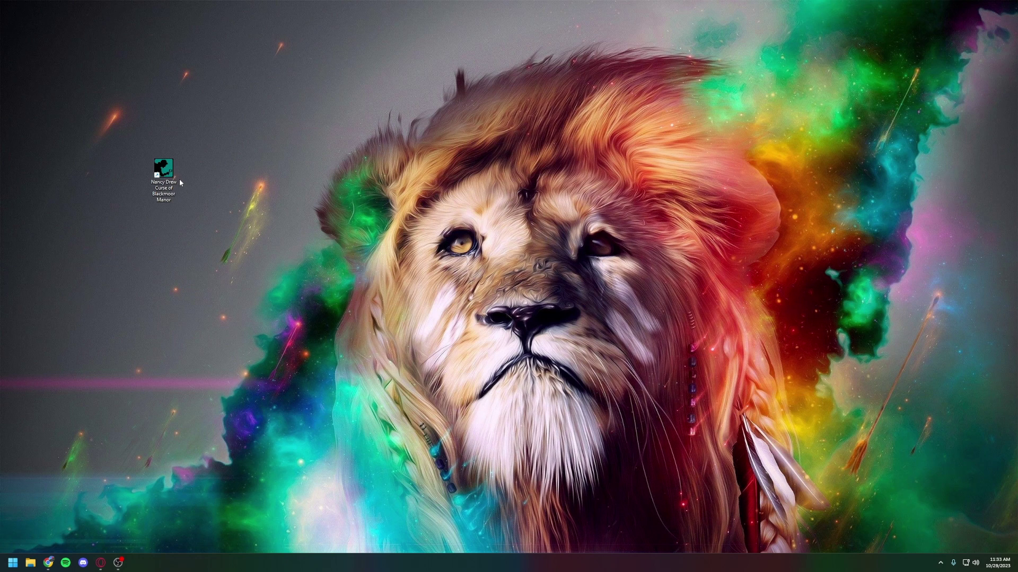
Step: Launch Nancy Drew: Curse of Blackmoor Manor from its desktop shortcut, trying it twice
double_click(163, 169)
double_click(162, 170)
Step: Open Display settings from the desktop menu and check displays 2, 1 and 3
right_click(323, 286)
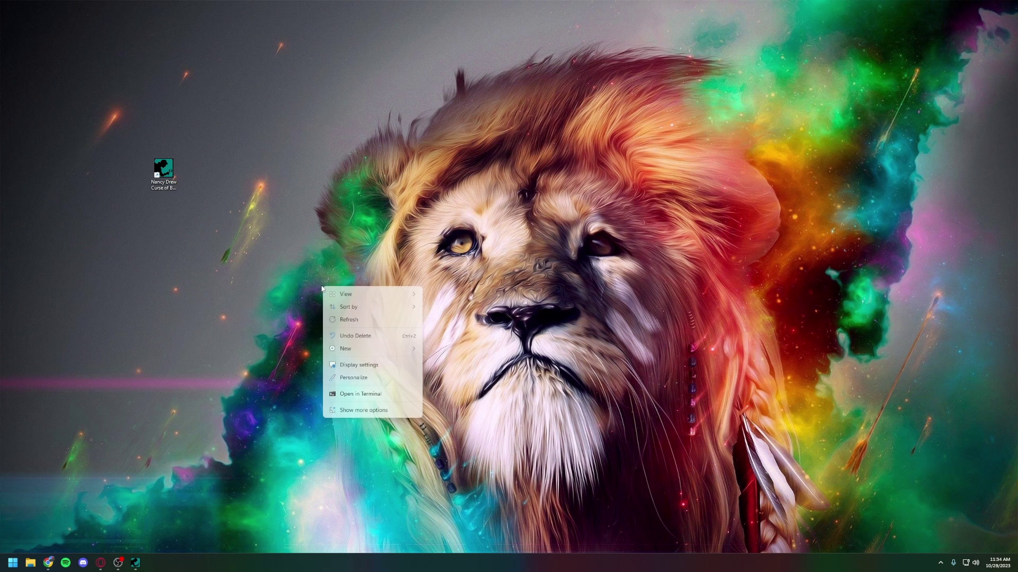
left_click(362, 365)
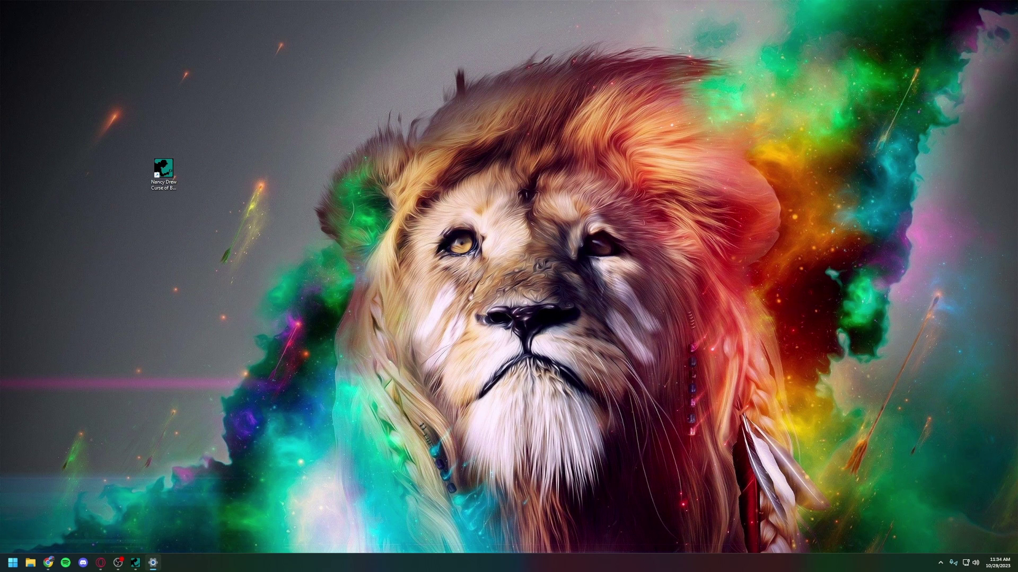
left_click_drag(874, 111, 448, 145)
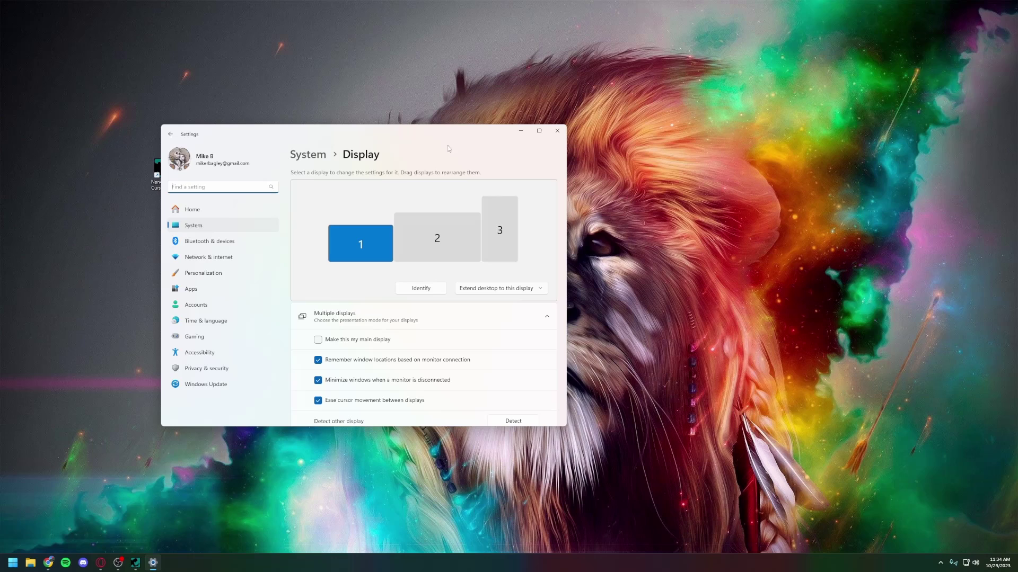
left_click(448, 234)
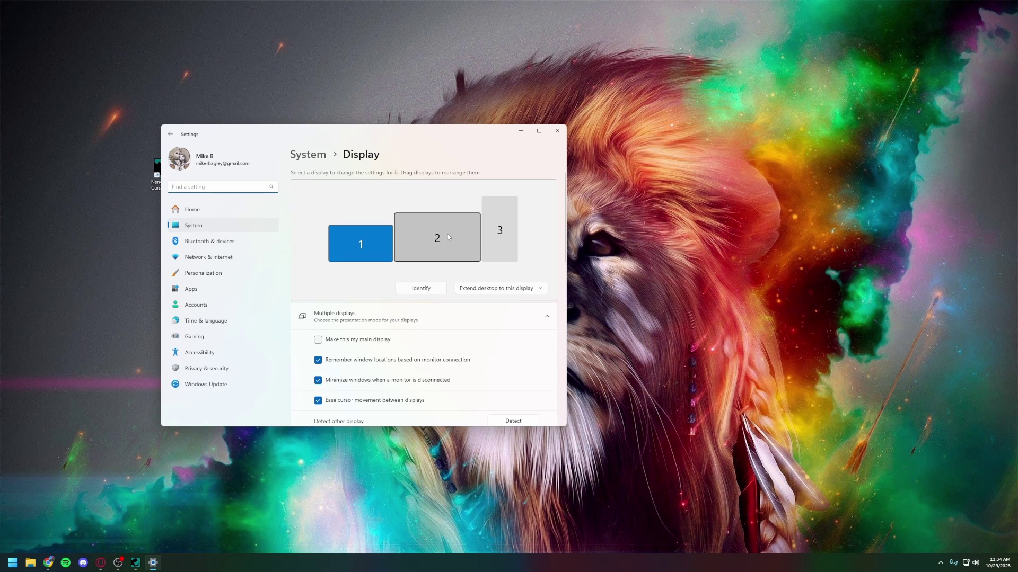
left_click(370, 247)
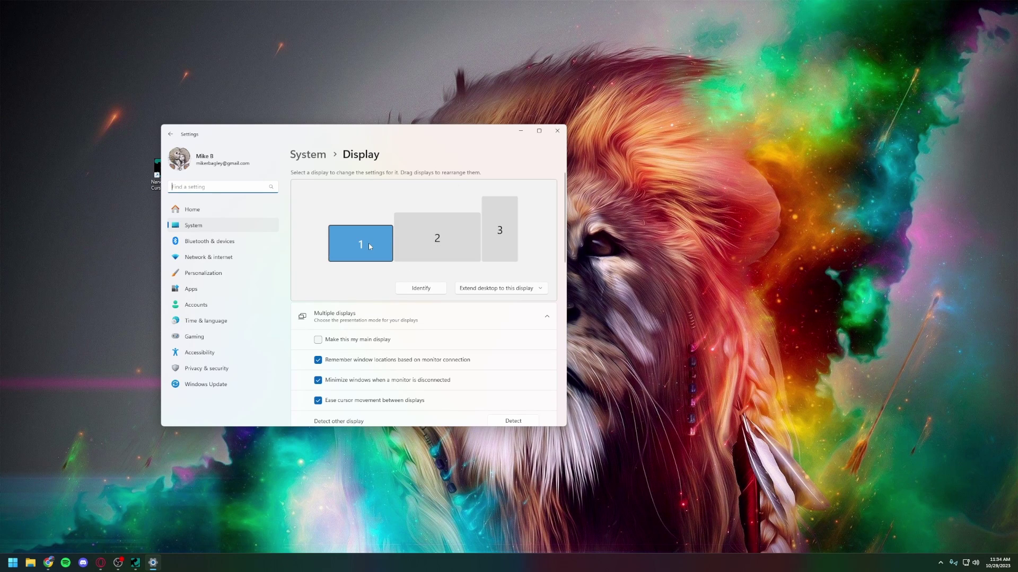
left_click(501, 238)
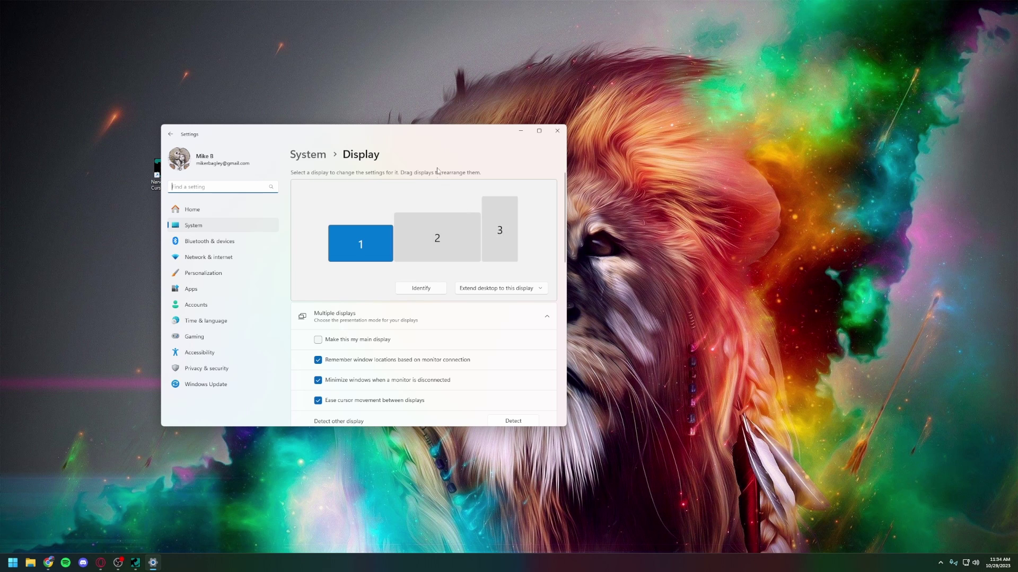
left_click_drag(428, 140, 526, 112)
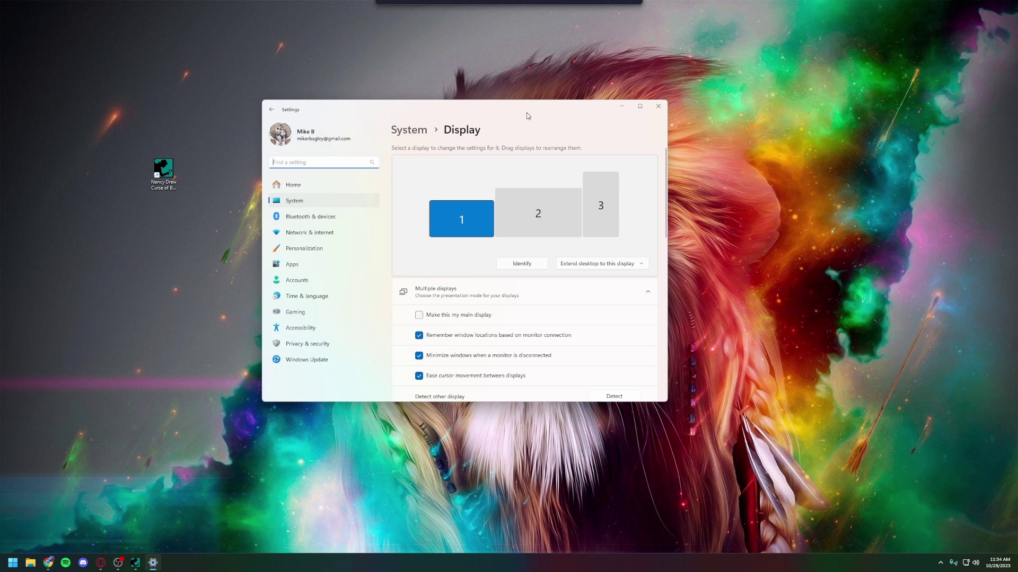
Step: Move the Nancy Drew shortcut to the top-left and make display 1 the main display
left_click_drag(160, 171, 43, 24)
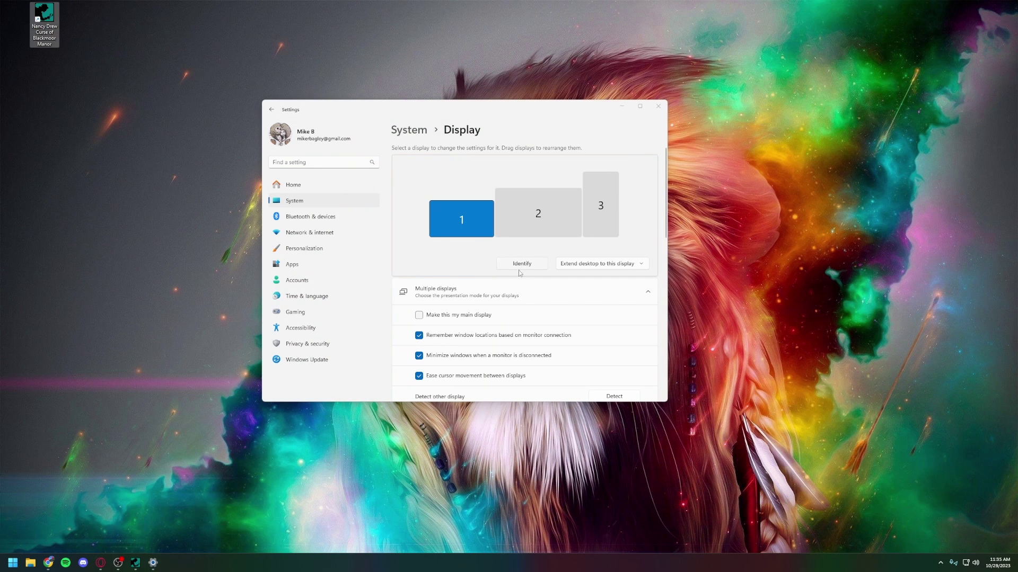
left_click(464, 220)
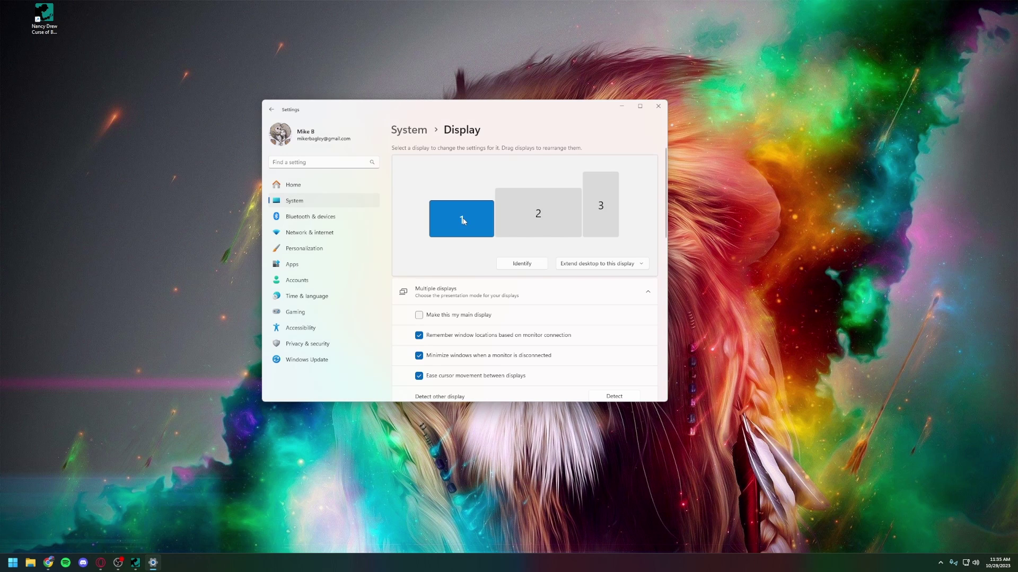
mouse_move(666, 184)
left_click_drag(667, 185, 657, 198)
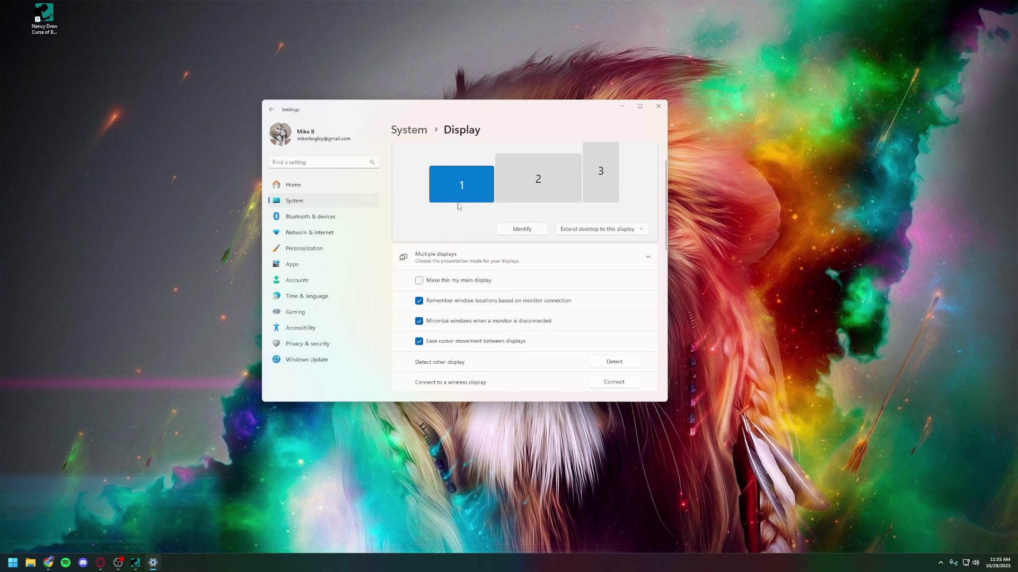
left_click(420, 281)
mouse_move(80, 213)
left_mouse_down()
mouse_move(433, 206)
mouse_move(593, 90)
left_mouse_up()
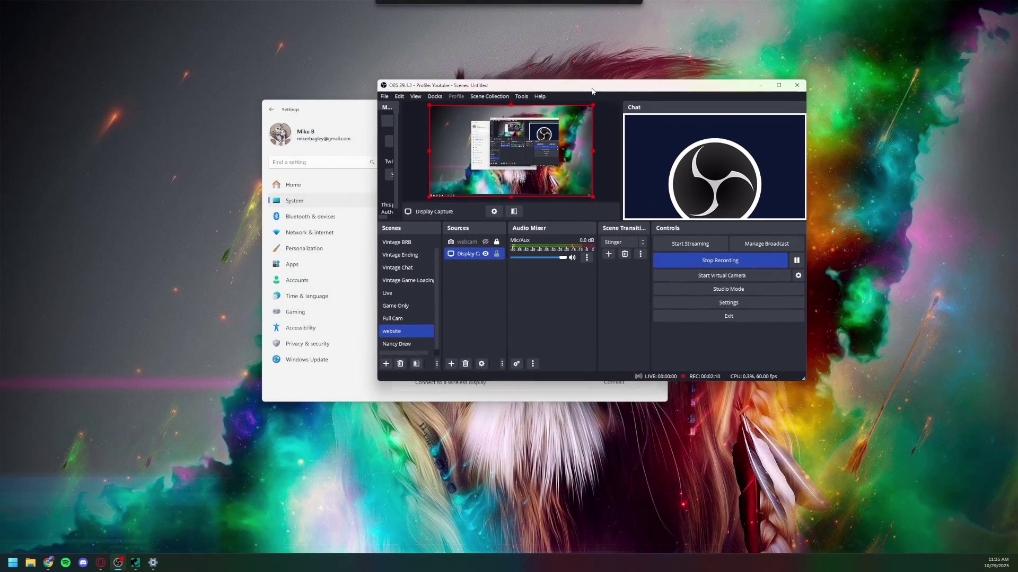
Step: Switch the OBS Display Capture source to the other monitor
left_click(779, 85)
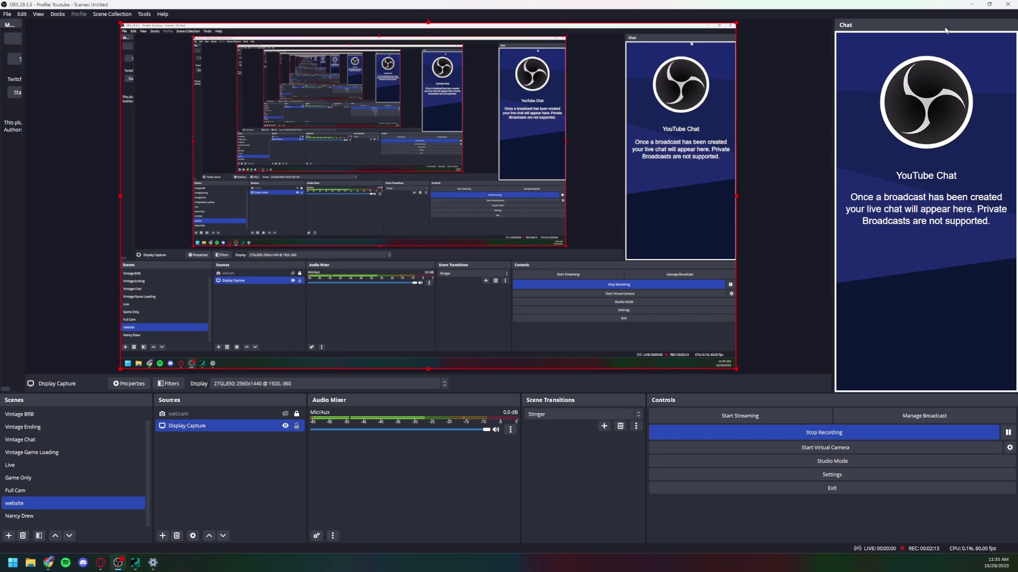
left_click(972, 5)
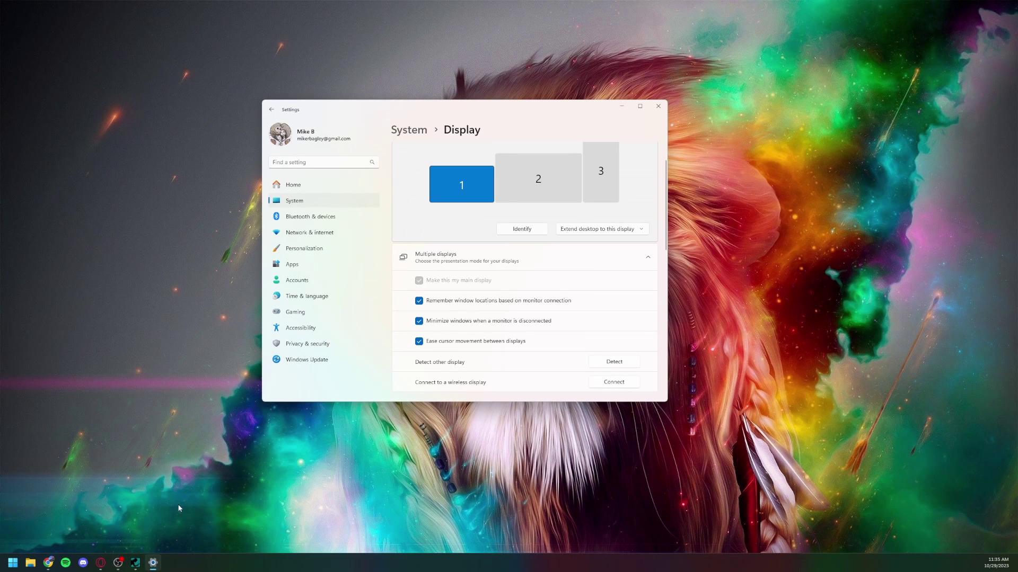
left_click(118, 563)
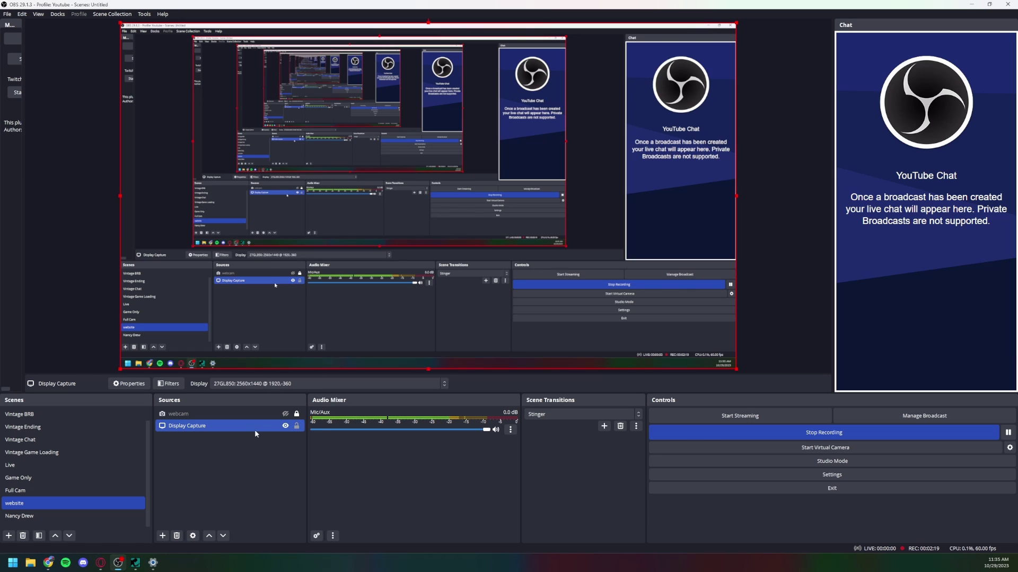
left_click(255, 413)
left_click(262, 384)
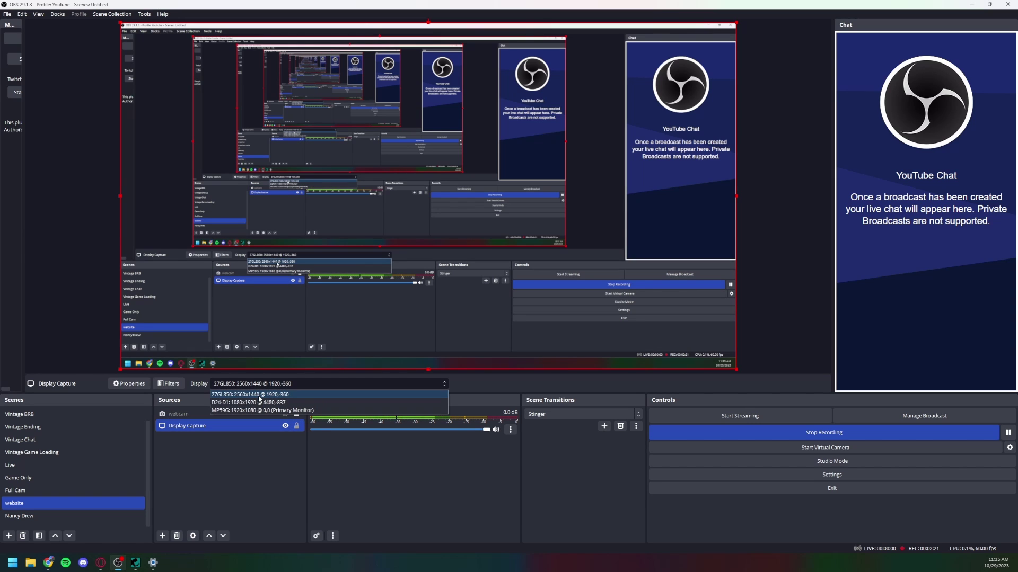
left_click(259, 404)
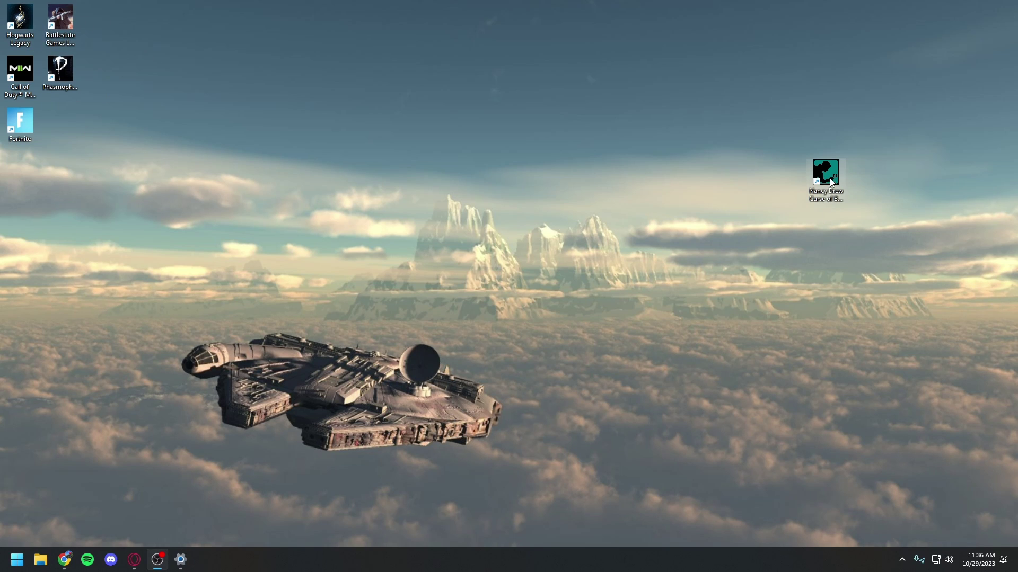
Step: Move the Nancy Drew shortcut toward the screen centre and launch the game full screen
left_click_drag(809, 239, 600, 239)
double_click(630, 188)
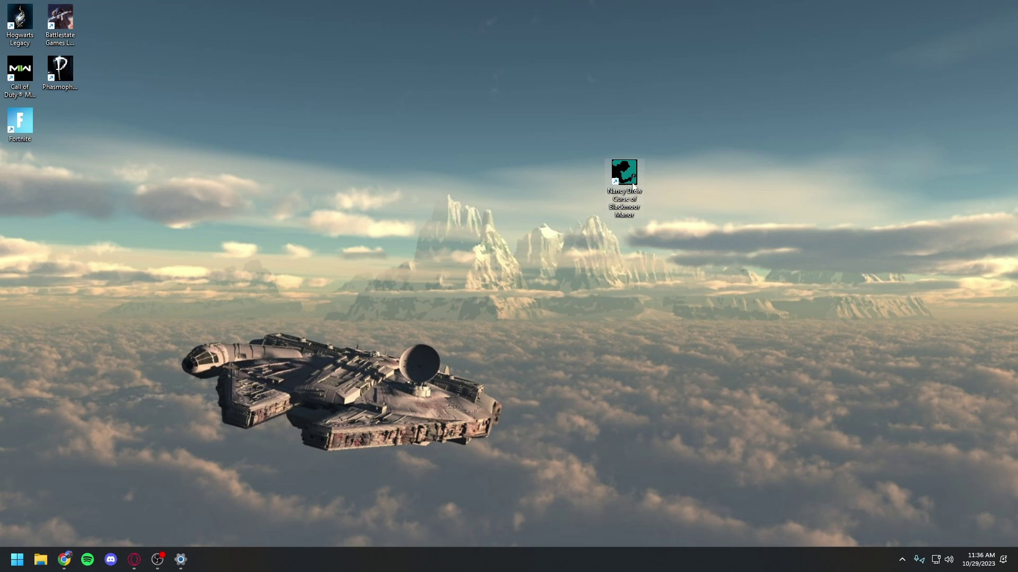